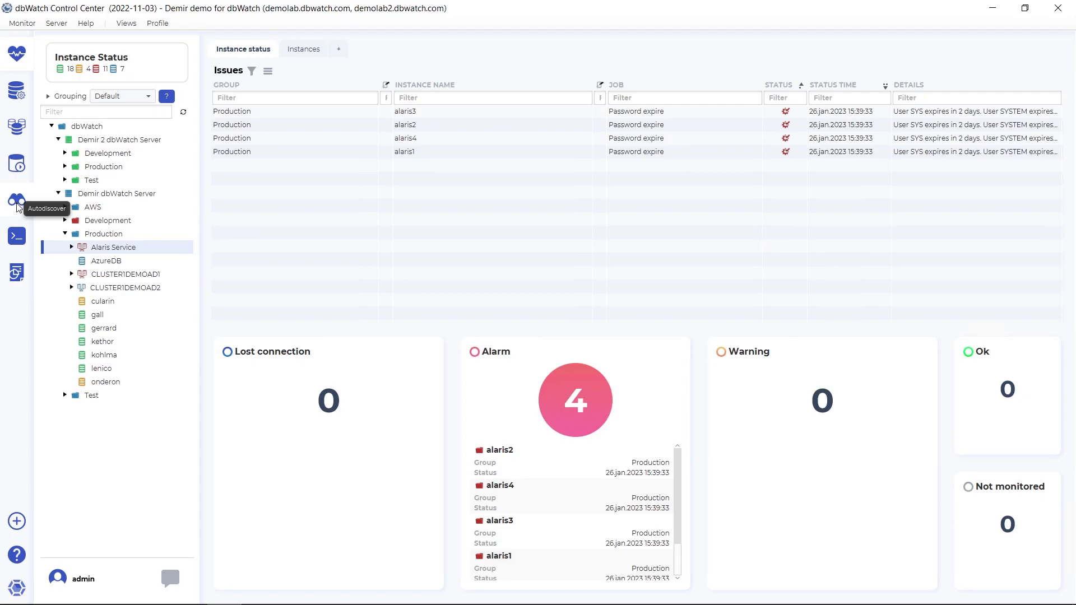
Step: Open Autodiscover and review the server and interval options for a new scan
{"action": "left_click", "coordinate": [16, 199]}
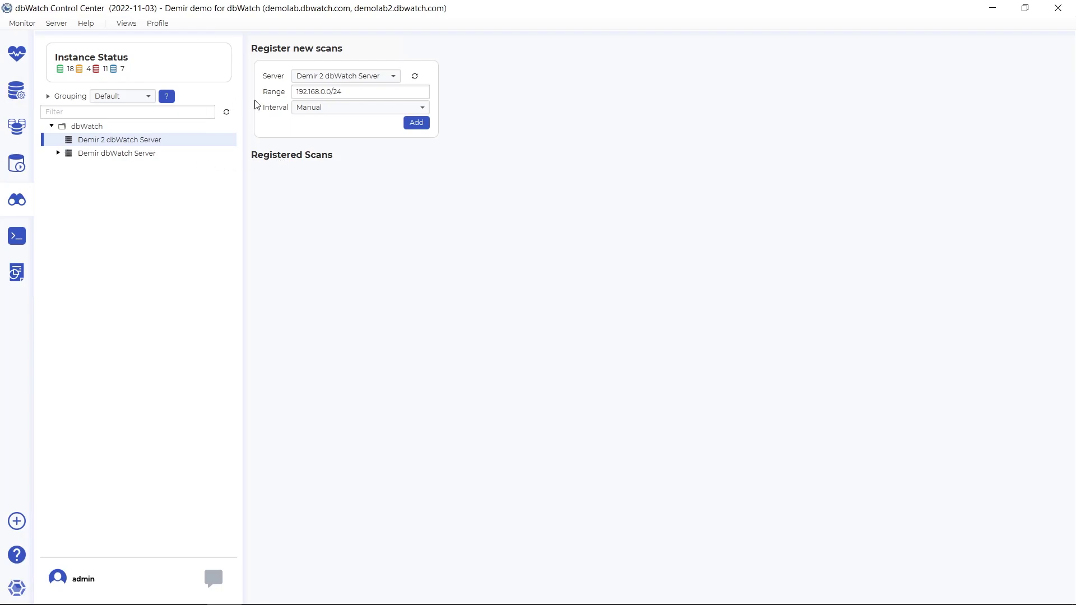
{"action": "left_click", "coordinate": [390, 77]}
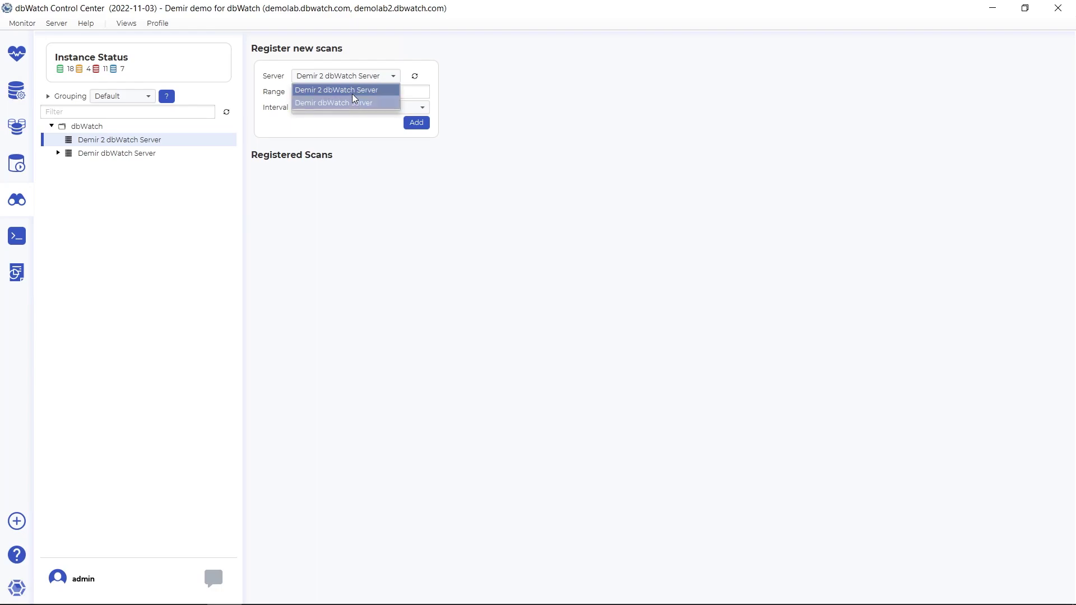
{"action": "left_click", "coordinate": [366, 169]}
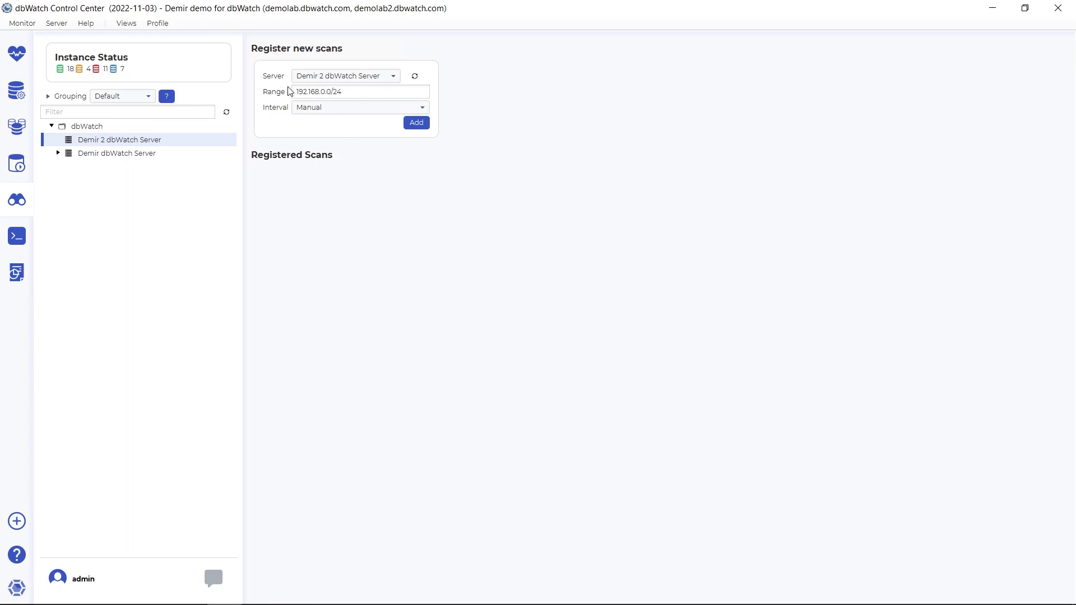
{"action": "left_click", "coordinate": [338, 107]}
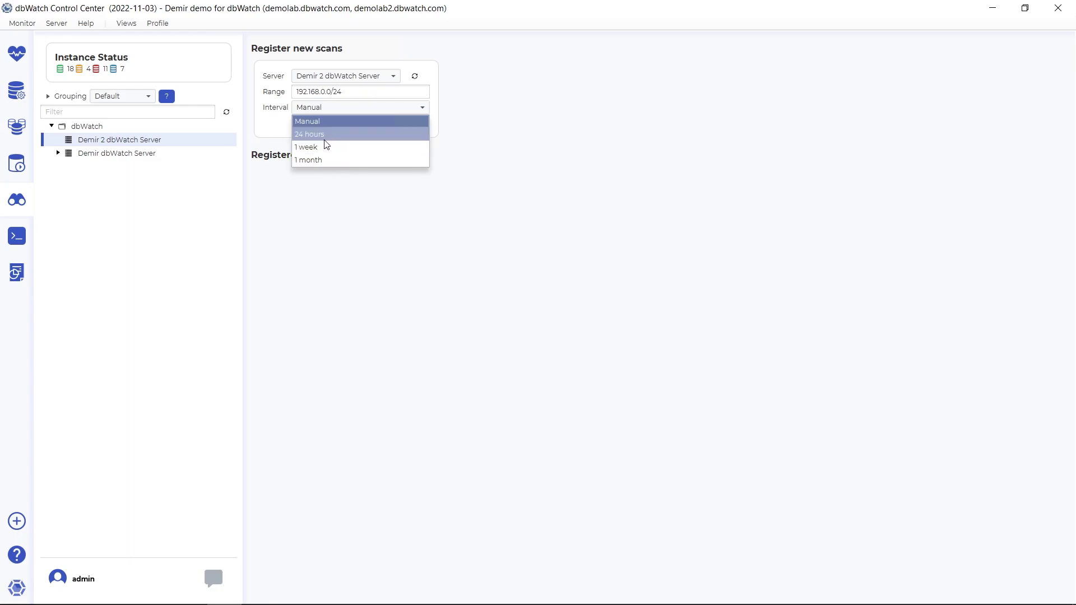
{"action": "left_click", "coordinate": [279, 93]}
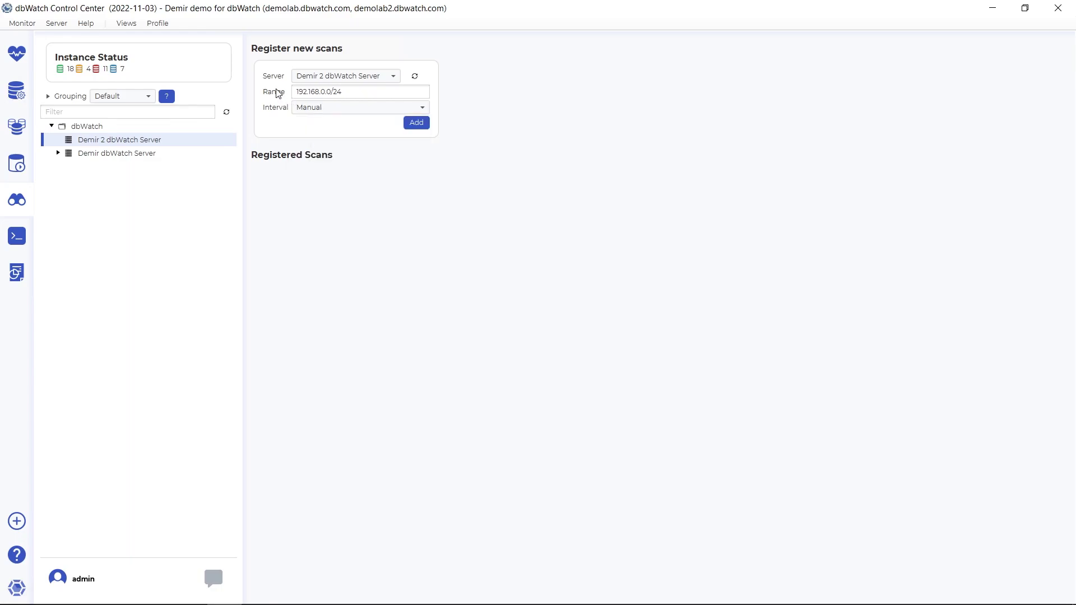
Step: Register a manual scan of range 192.168.0.0/24 on Demir 2 dbWatch Server
{"action": "left_click", "coordinate": [357, 92]}
{"action": "left_click", "coordinate": [331, 92]}
{"action": "left_click_drag", "start_coordinate": [332, 92], "coordinate": [280, 85]}
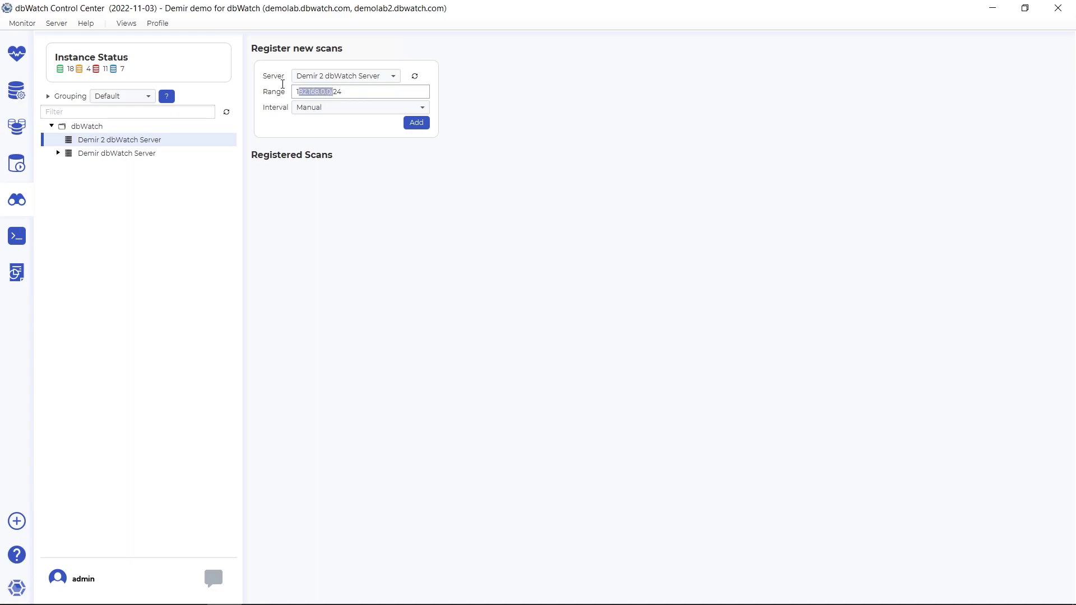
{"action": "left_click", "coordinate": [347, 92]}
{"action": "left_click", "coordinate": [417, 122]}
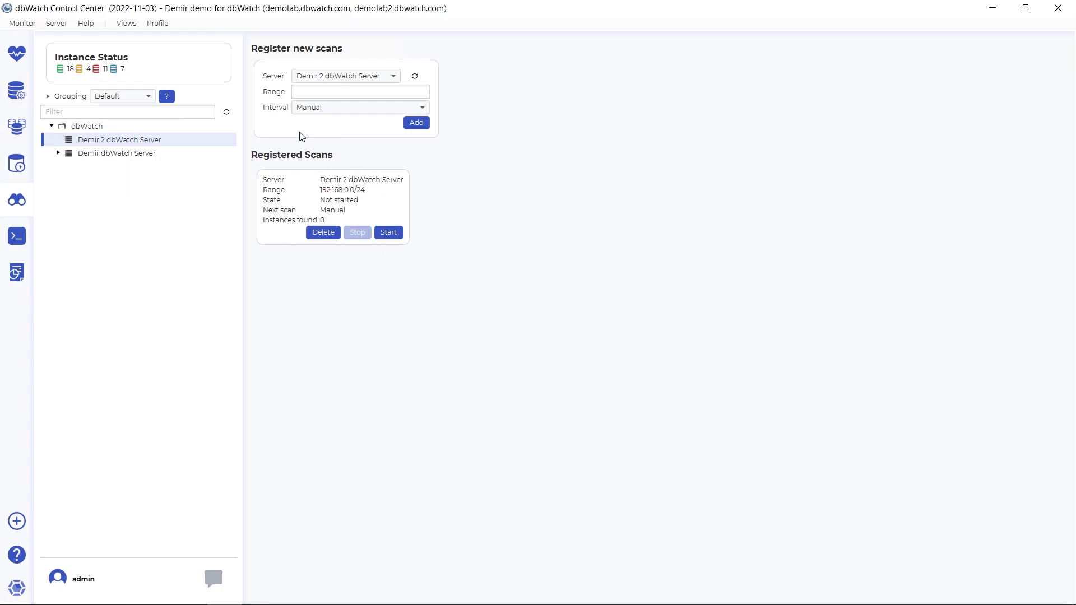
Step: Register a second manual scan for range 10.0.0.0/24 on Demir 2 dbWatch Server, and start the 192.168.0.0/24 scan
{"action": "left_click", "coordinate": [337, 89]}
{"action": "type", "text": "10"}
{"action": "key", "text": "BackSpace"}
{"action": "type", "text": "0.0."}
{"action": "key", "text": "BackSpace"}
{"action": "key", "text": "BackSpace"}
{"action": "key", "text": "BackSpace"}
{"action": "type", "text": "0.0.0/24"}
{"action": "left_click", "coordinate": [418, 123]}
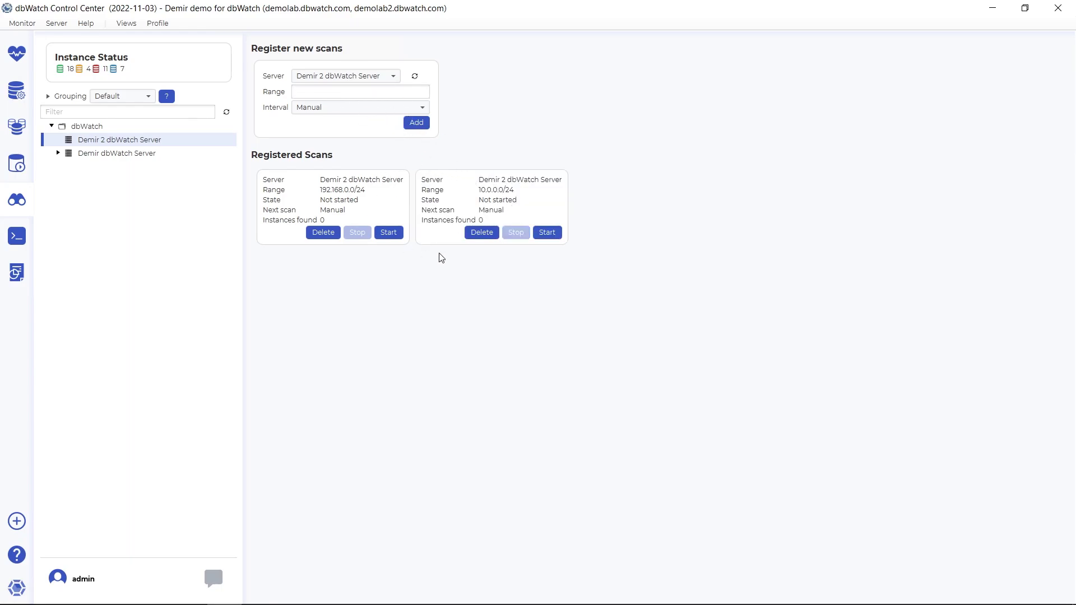
{"action": "left_click", "coordinate": [384, 233]}
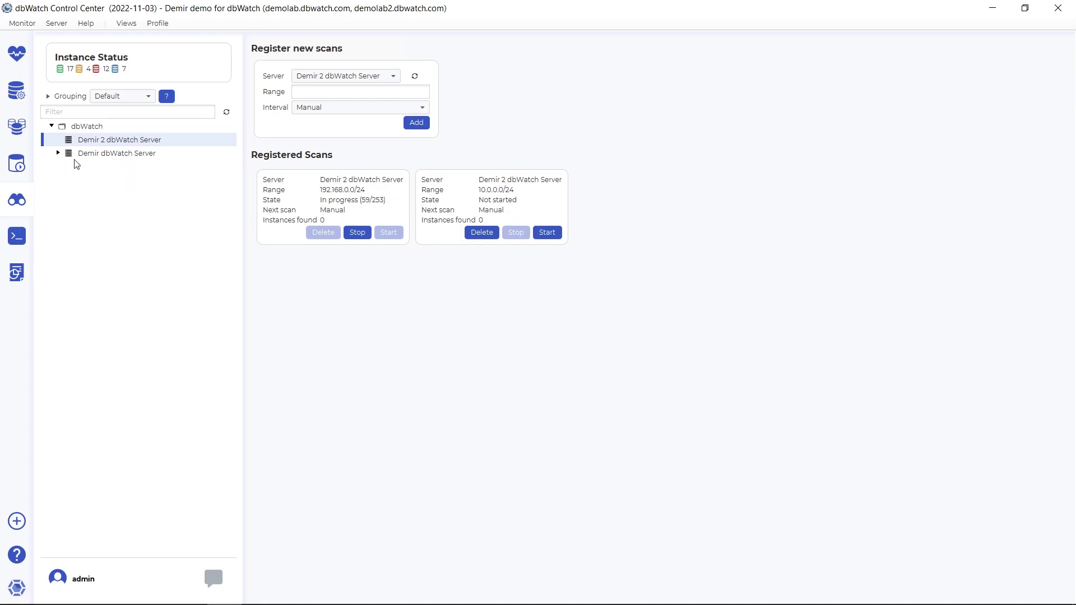
Step: Expand Demir dbWatch Server and look through its discovered MySQL, Oracle, Postgres and SQL Server instances
{"action": "left_click", "coordinate": [106, 155]}
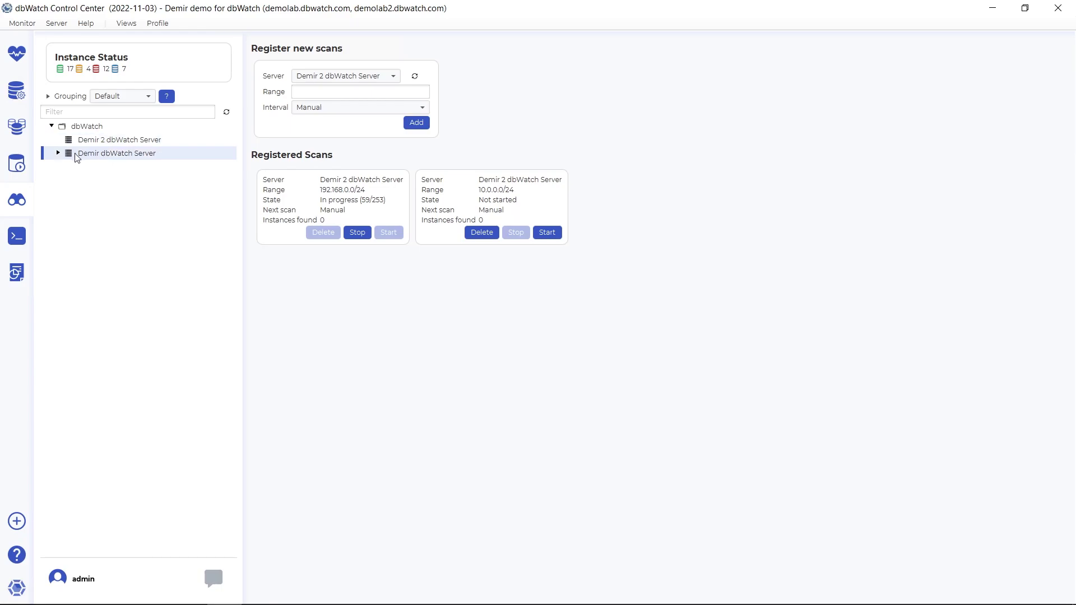
{"action": "left_click", "coordinate": [58, 153]}
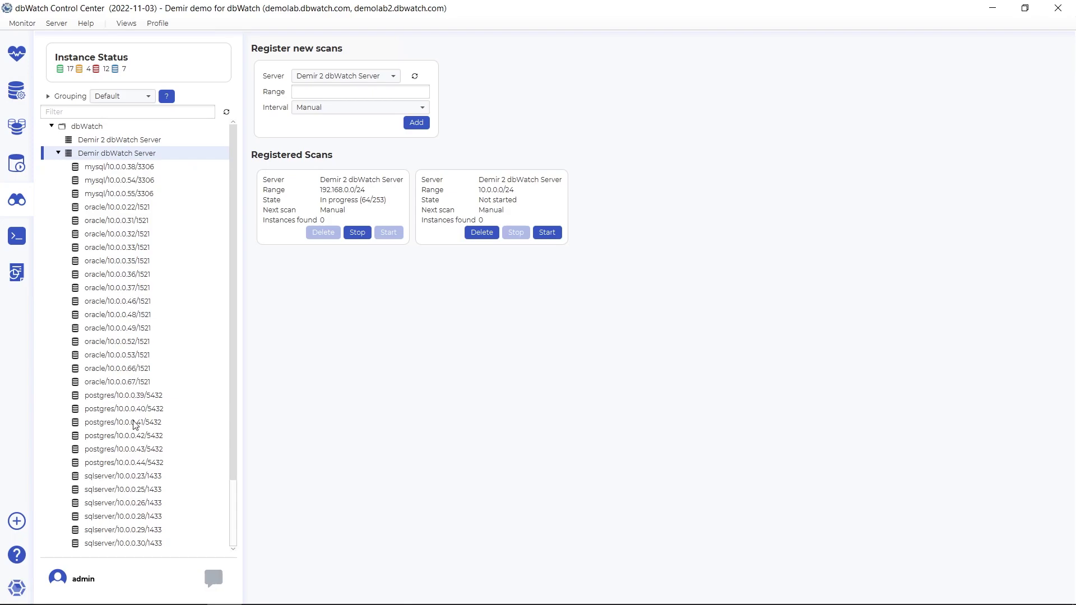
{"action": "scroll", "coordinate": [145, 415], "scroll_direction": "down", "scroll_amount": 1}
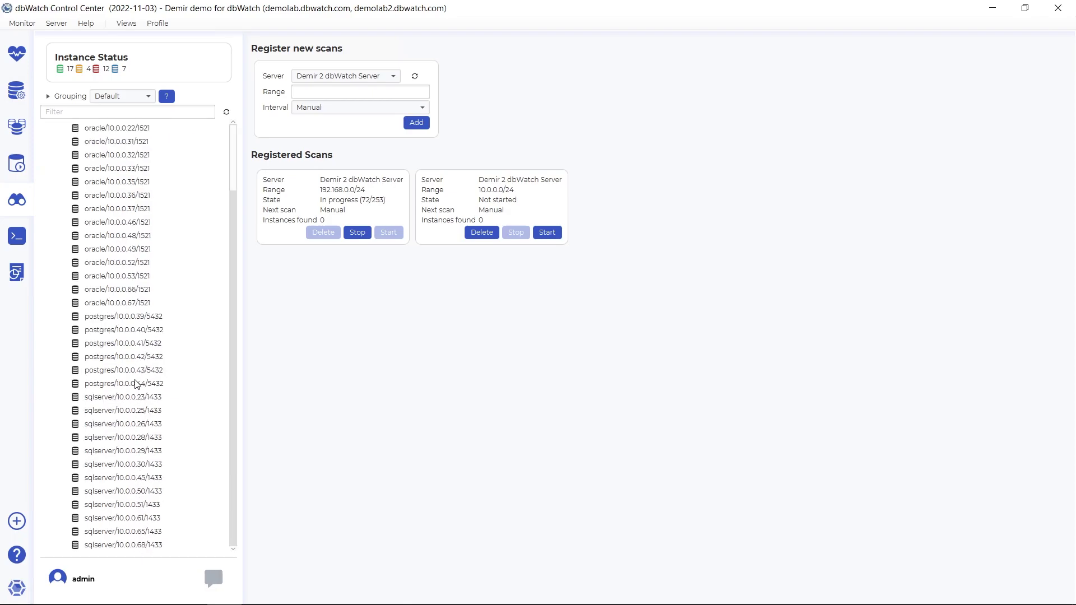
{"action": "scroll", "coordinate": [112, 231], "scroll_direction": "up", "scroll_amount": 2}
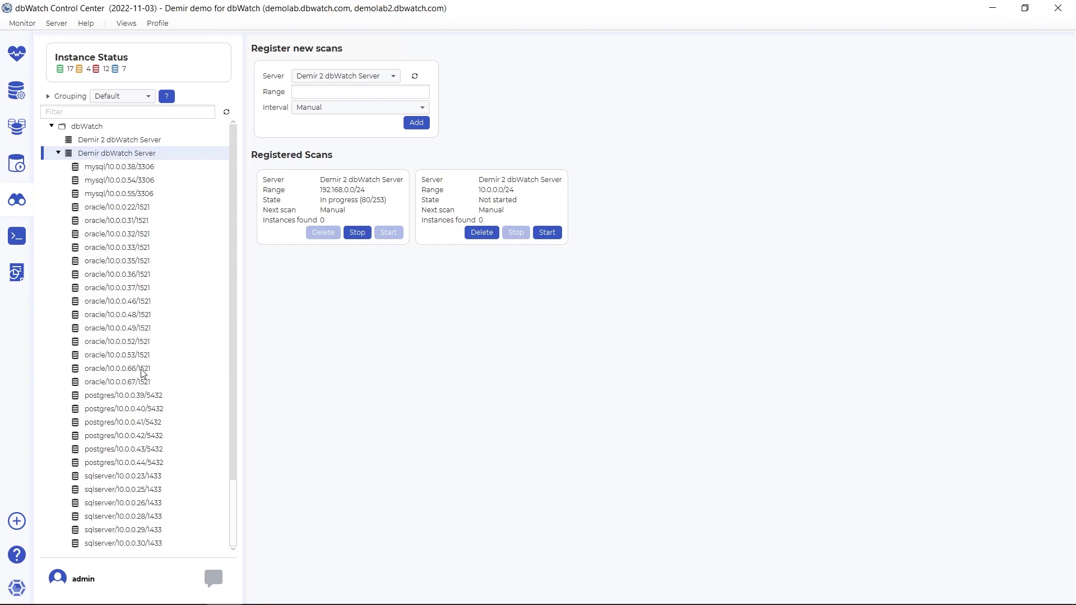
{"action": "left_click_drag", "start_coordinate": [147, 340], "coordinate": [141, 167]}
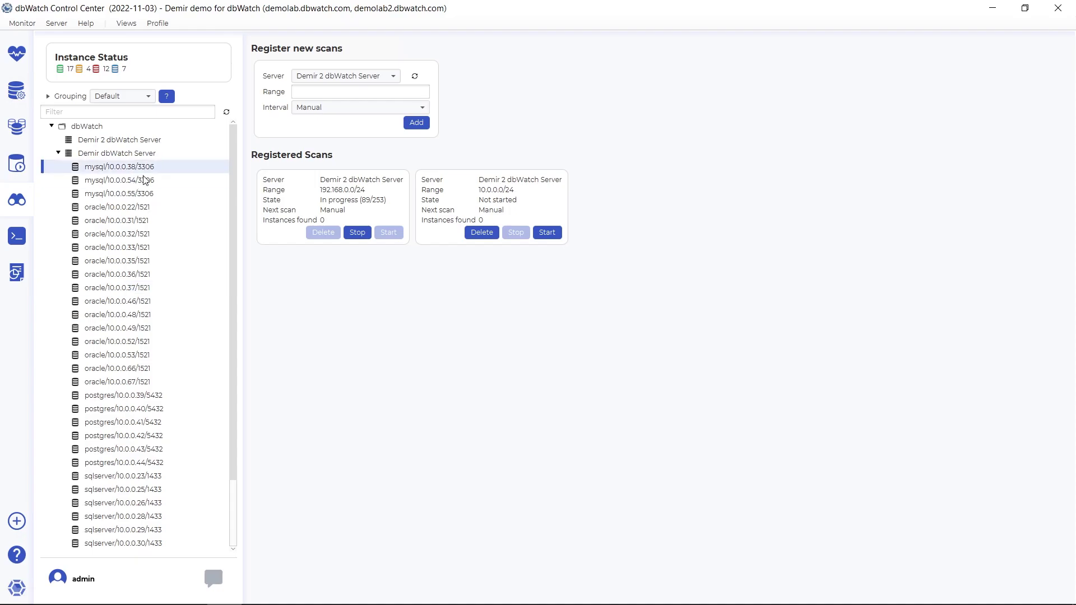
{"action": "left_click", "coordinate": [143, 193]}
{"action": "scroll", "coordinate": [132, 415], "scroll_direction": "down", "scroll_amount": 1}
{"action": "scroll", "coordinate": [129, 423], "scroll_direction": "down", "scroll_amount": 1}
{"action": "left_click", "coordinate": [124, 331]}
{"action": "left_click", "coordinate": [124, 357]}
Step: Start adding the discovered instance sqlserver/10.0.0.26/1433, enter the password for the sa login, and continue to the monitoring details
{"action": "left_click", "coordinate": [127, 425]}
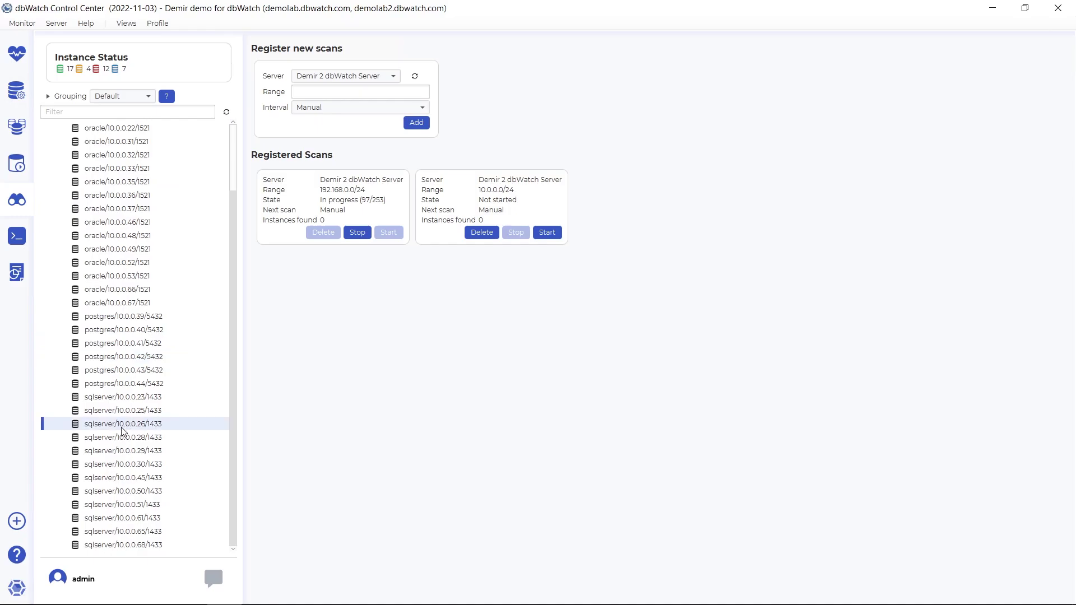
{"action": "right_click", "coordinate": [123, 426]}
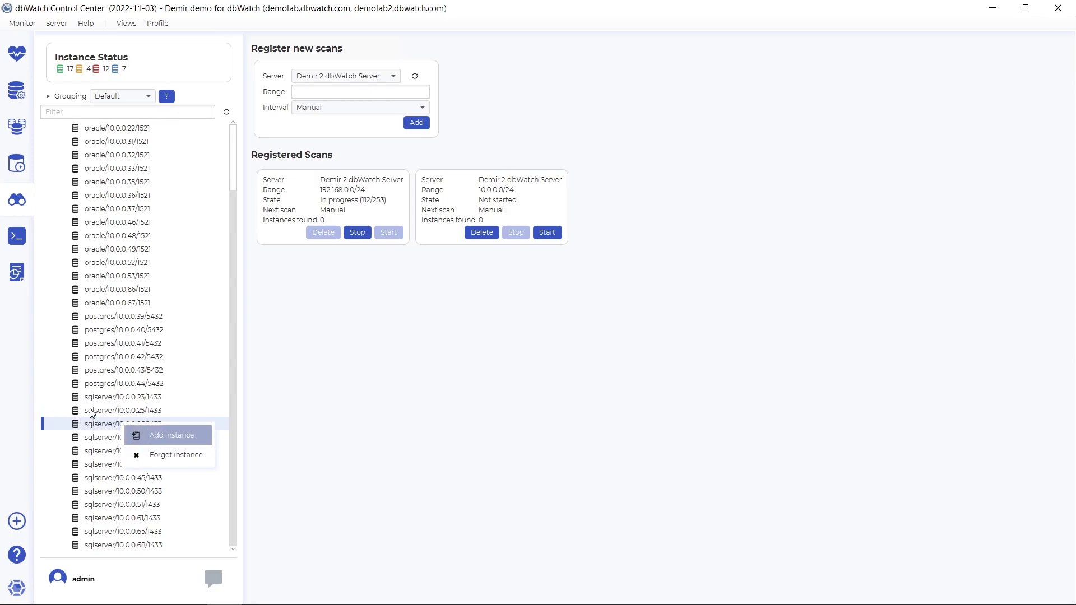
{"action": "left_click", "coordinate": [174, 432]}
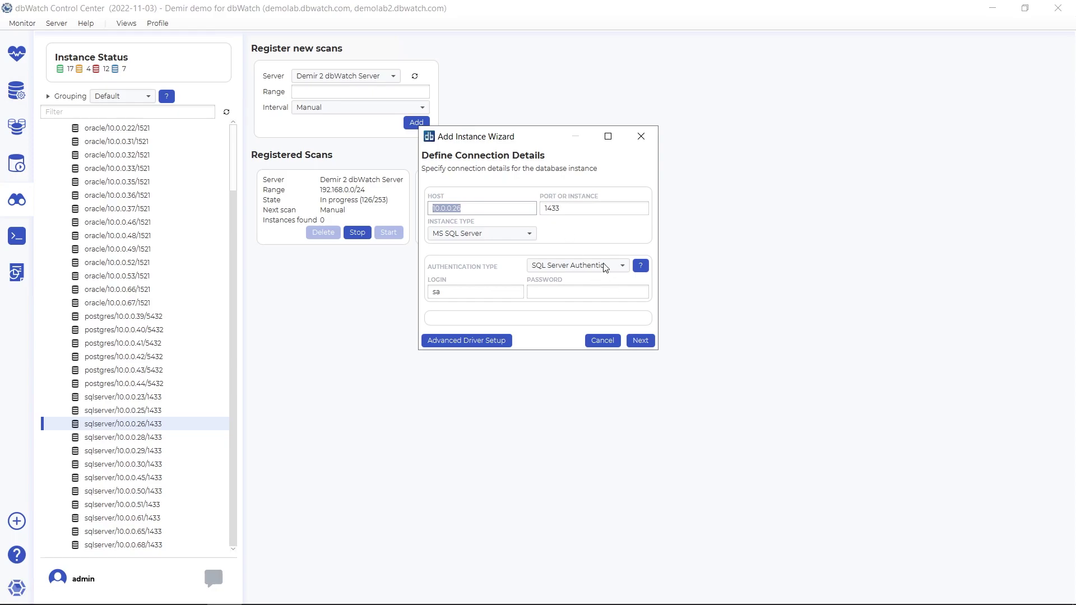
{"action": "left_click", "coordinate": [550, 294]}
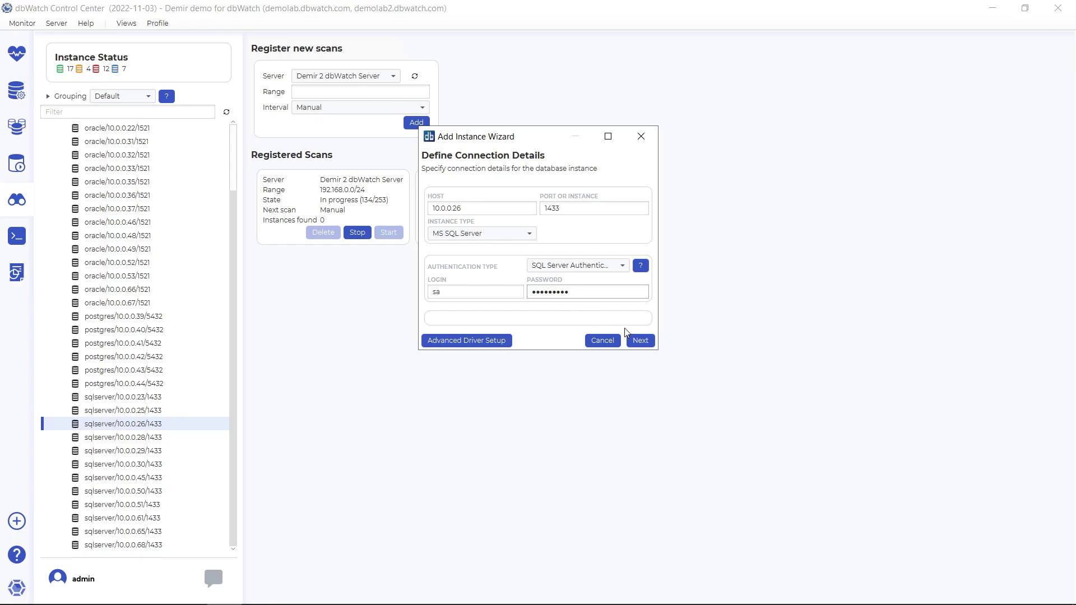
{"action": "left_click", "coordinate": [640, 340]}
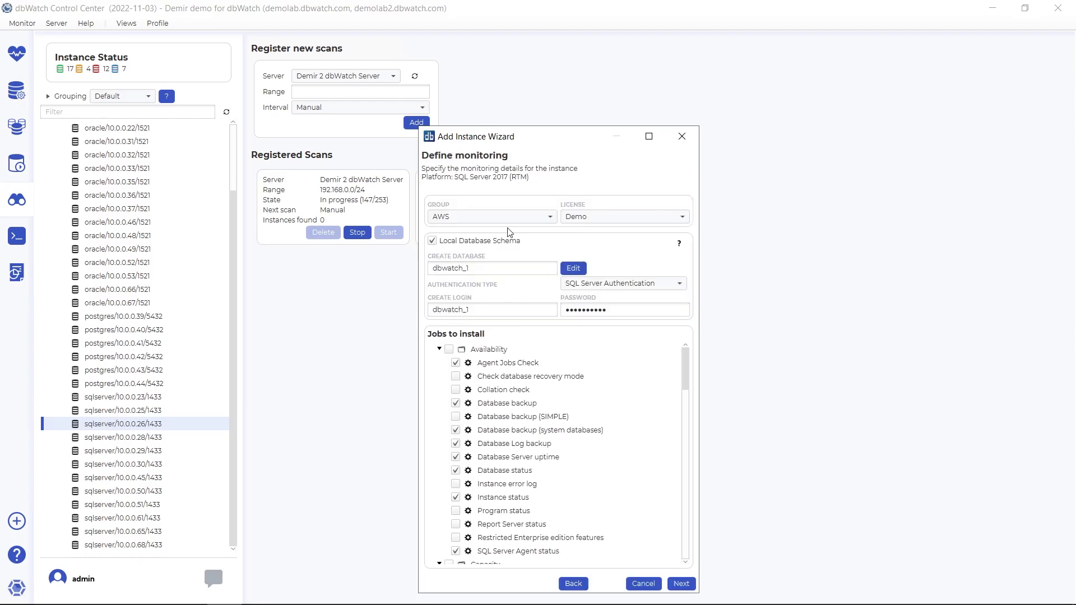
Step: Choose Development as the instance's monitoring group, and close the Add Instance Wizard without installing
{"action": "left_click", "coordinate": [541, 218]}
{"action": "left_click", "coordinate": [536, 227]}
{"action": "left_click", "coordinate": [535, 223]}
{"action": "left_click", "coordinate": [530, 244]}
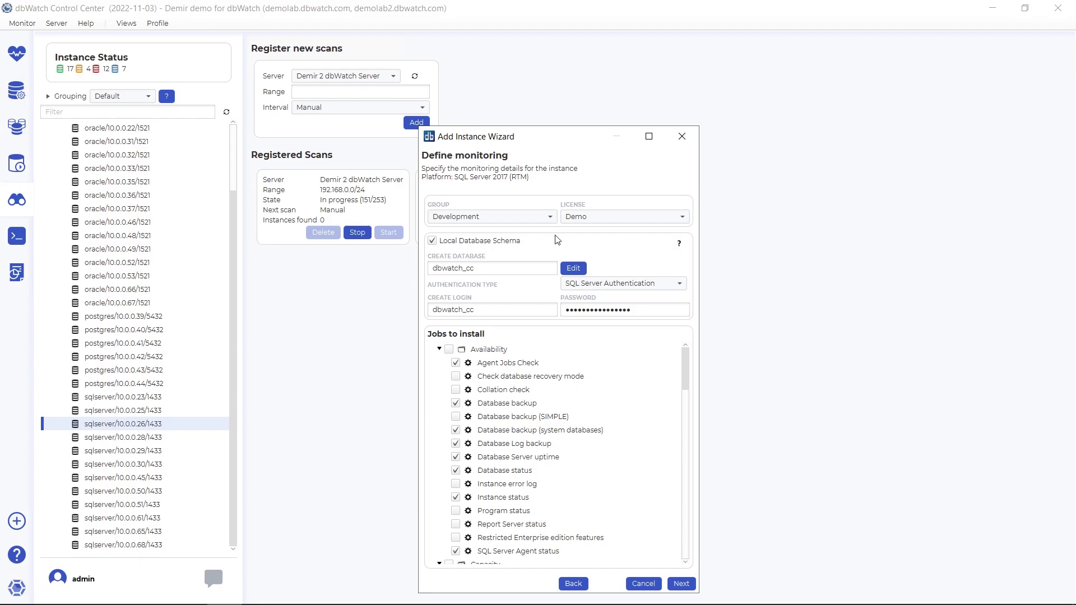
{"action": "left_click", "coordinate": [682, 137]}
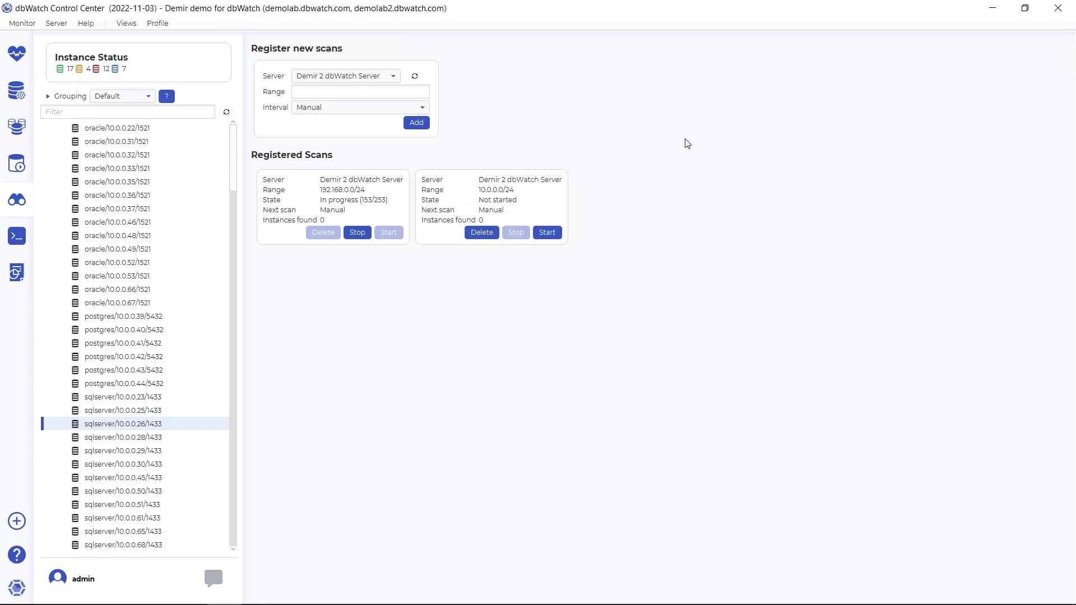
Step: Examine which instances Autodiscover has found under Demir 2 dbWatch Server compared with Demir dbWatch Server
{"action": "scroll", "coordinate": [142, 165], "scroll_direction": "up", "scroll_amount": 3}
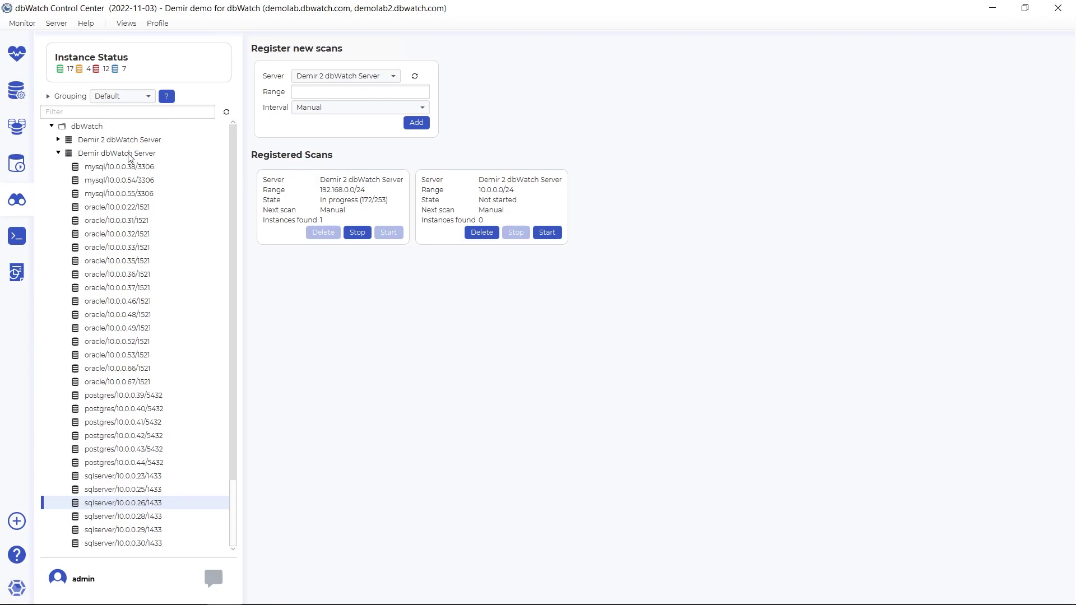
{"action": "left_click", "coordinate": [58, 140]}
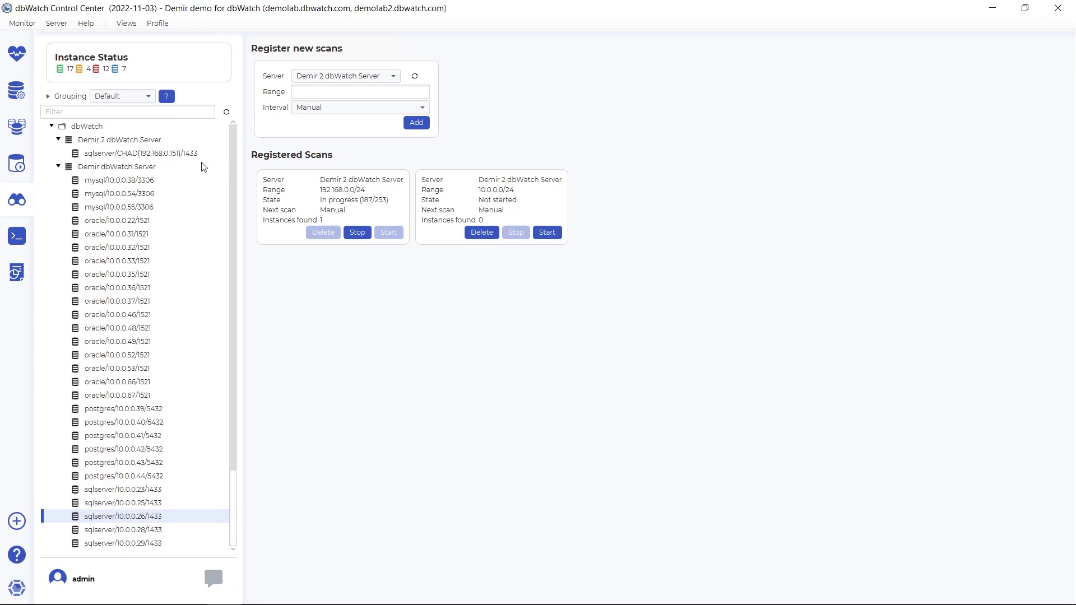
{"action": "left_click", "coordinate": [144, 140]}
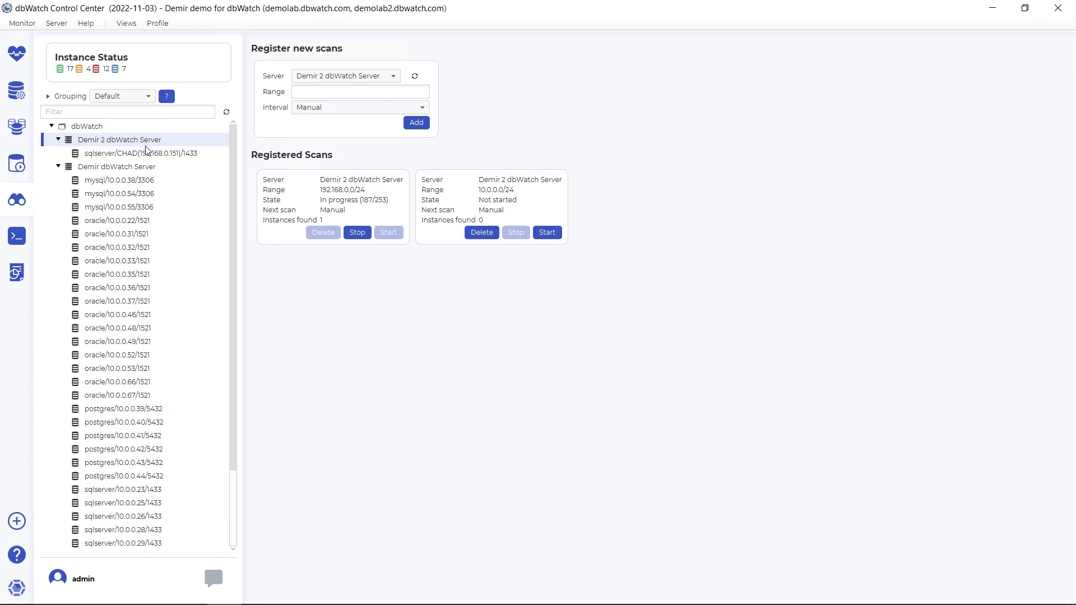
{"action": "left_click", "coordinate": [58, 139]}
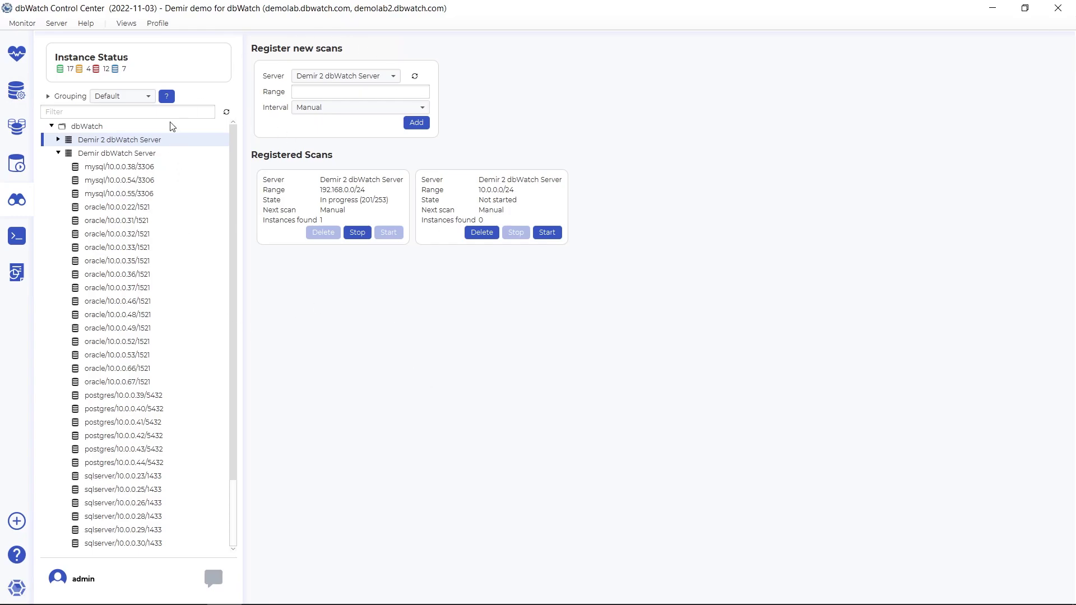
{"action": "left_click_drag", "start_coordinate": [231, 298], "coordinate": [233, 348]}
{"action": "left_click", "coordinate": [59, 153]}
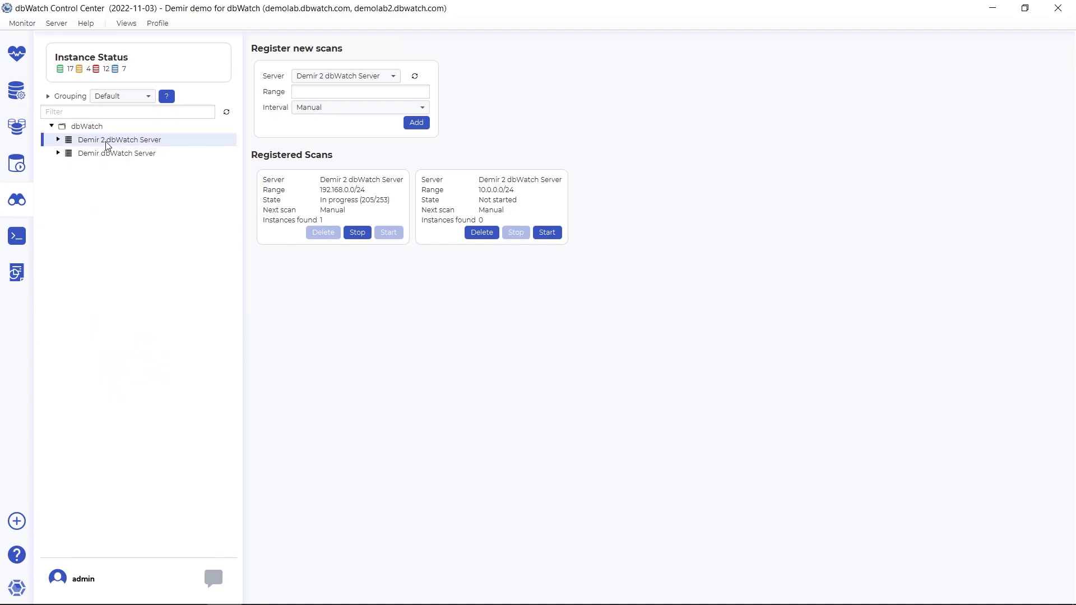
{"action": "left_click", "coordinate": [58, 153]}
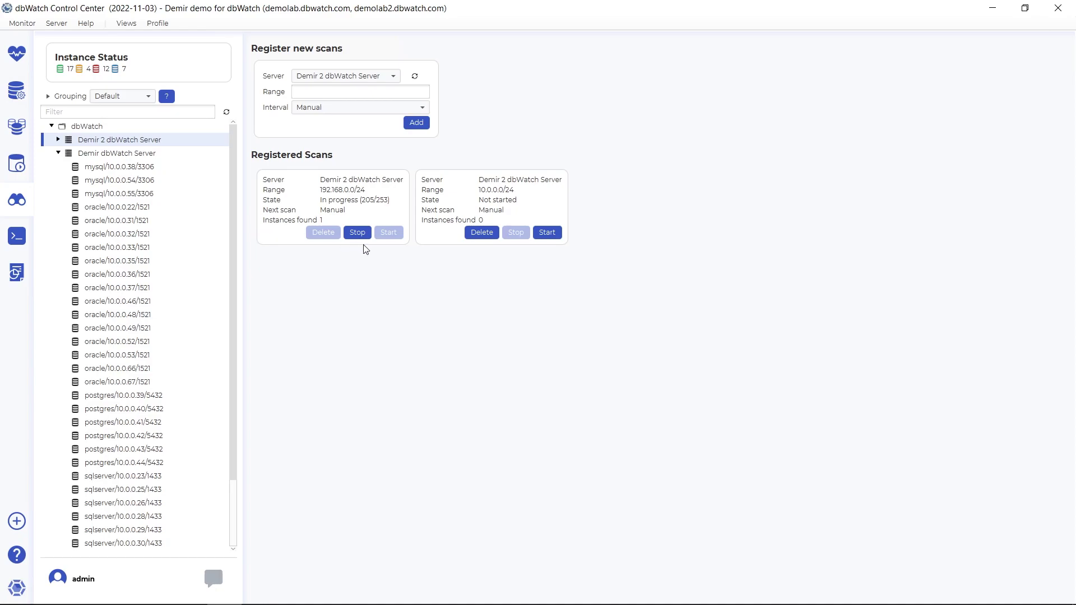